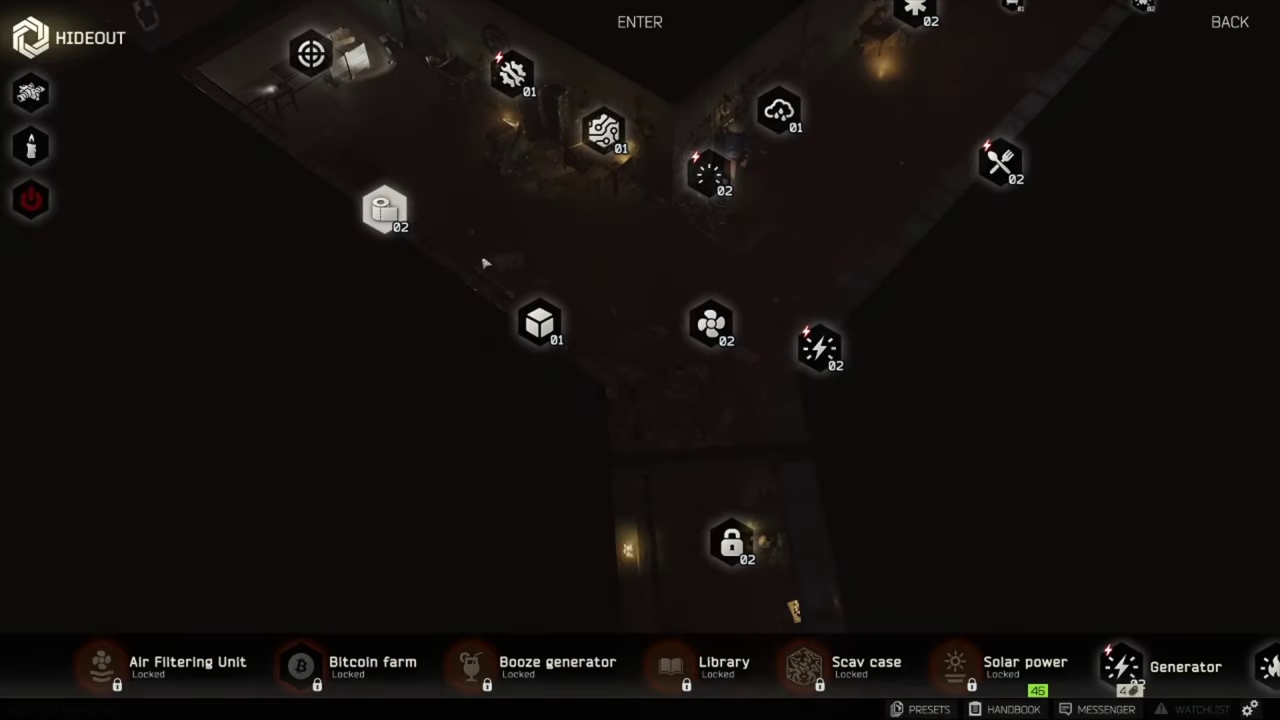
Switch on the power generator in the hideout and dismiss the error dialog.
click(32, 200)
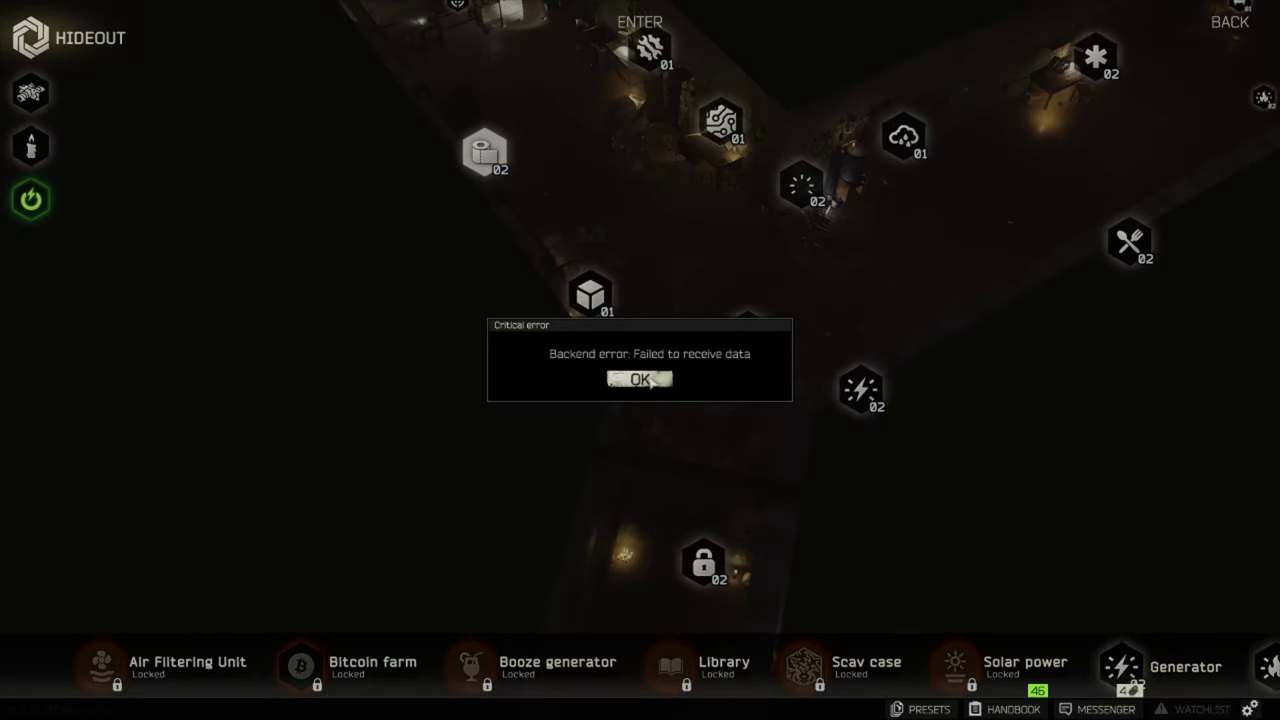
click(655, 377)
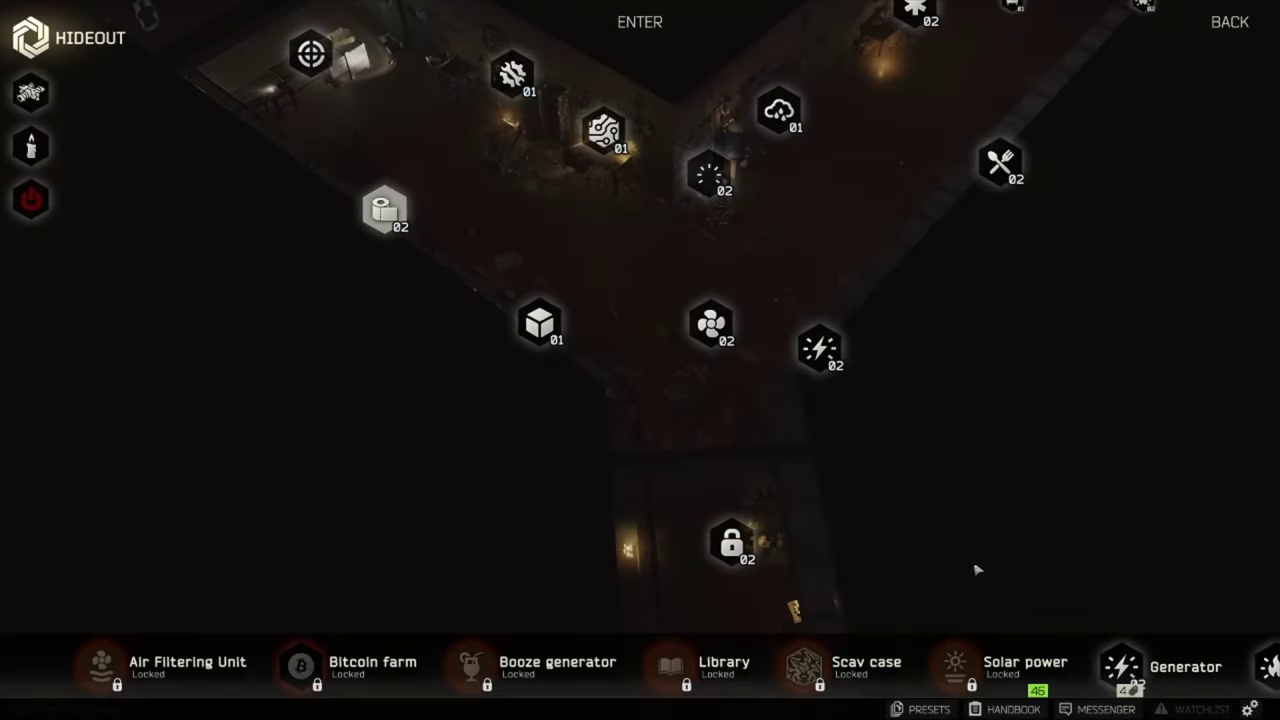
Open the character's gear and stash and rearrange the Helix and Bulb items so that Bulb sits before Helix.
key(Escape)
click(640, 486)
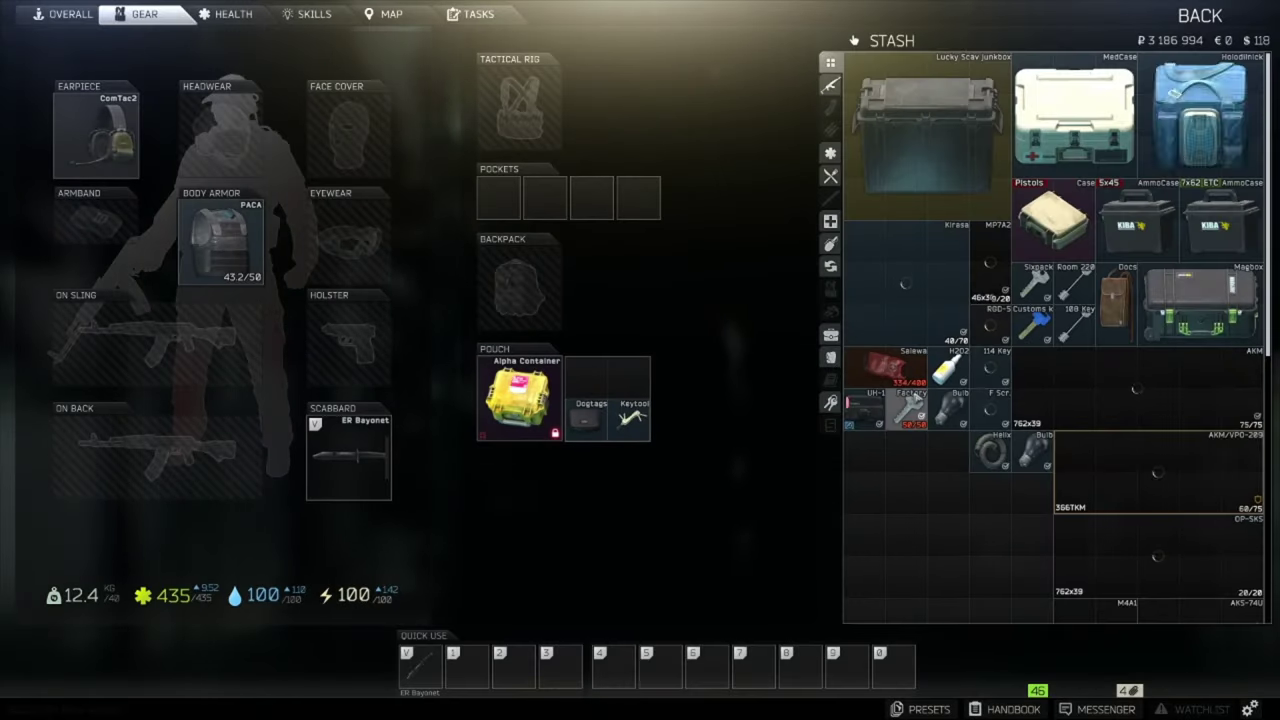
scroll(945, 365, down, 3)
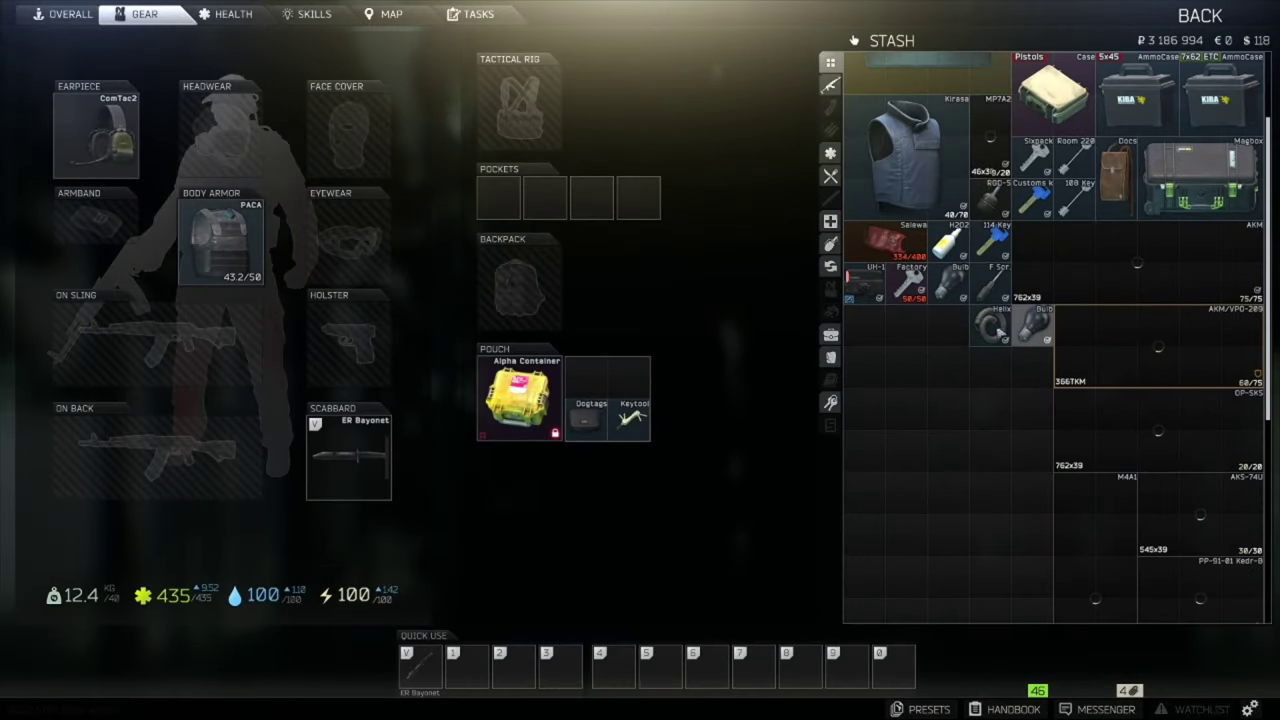
drag(996, 334, 954, 376)
drag(1032, 328, 994, 364)
mouse_move(955, 284)
mouse_down()
mouse_move(962, 324)
mouse_move(950, 284)
mouse_up()
drag(992, 366, 1032, 328)
Open the item options of the M4A1 in the stash.
scroll(1006, 417, down, 6)
right_click(1082, 192)
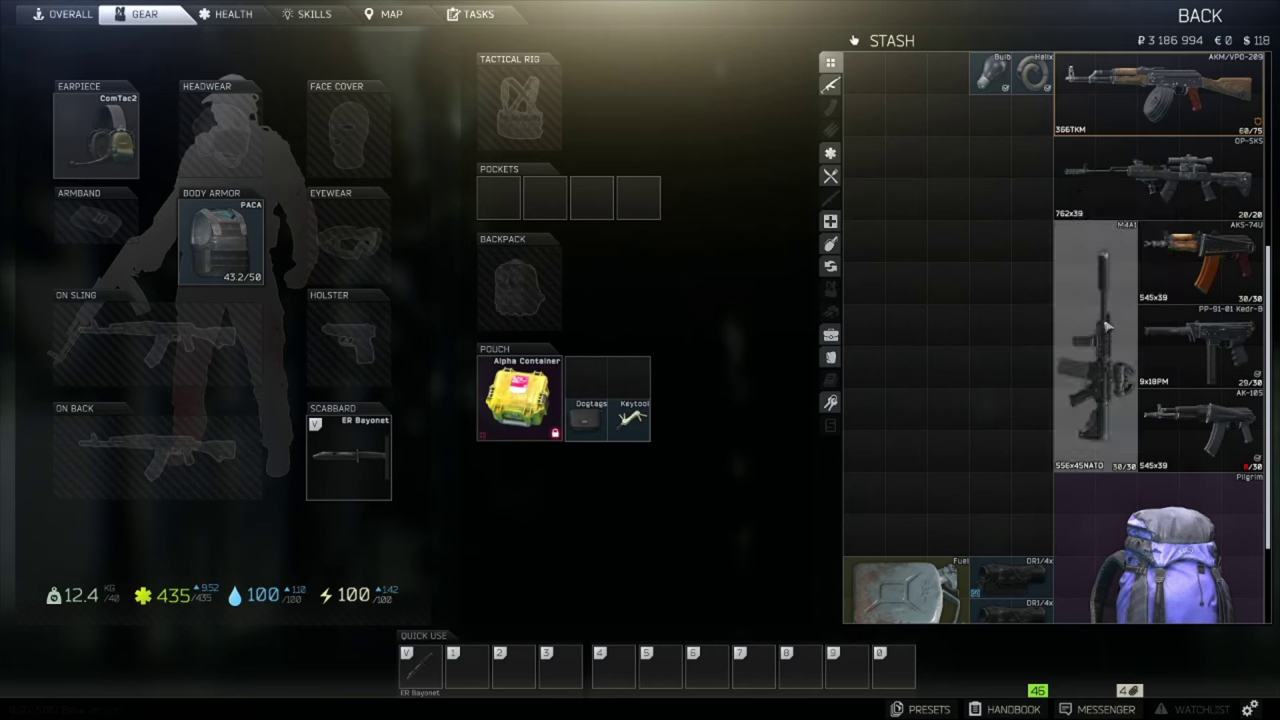
right_click(1106, 326)
click(1140, 272)
Move several small items to empty stash slots and return to the main menu.
scroll(1000, 326, up, 3)
scroll(1008, 340, up, 1)
drag(990, 368, 990, 410)
drag(949, 368, 886, 494)
drag(1030, 452, 1030, 535)
scroll(988, 500, down, 5)
key(Escape)
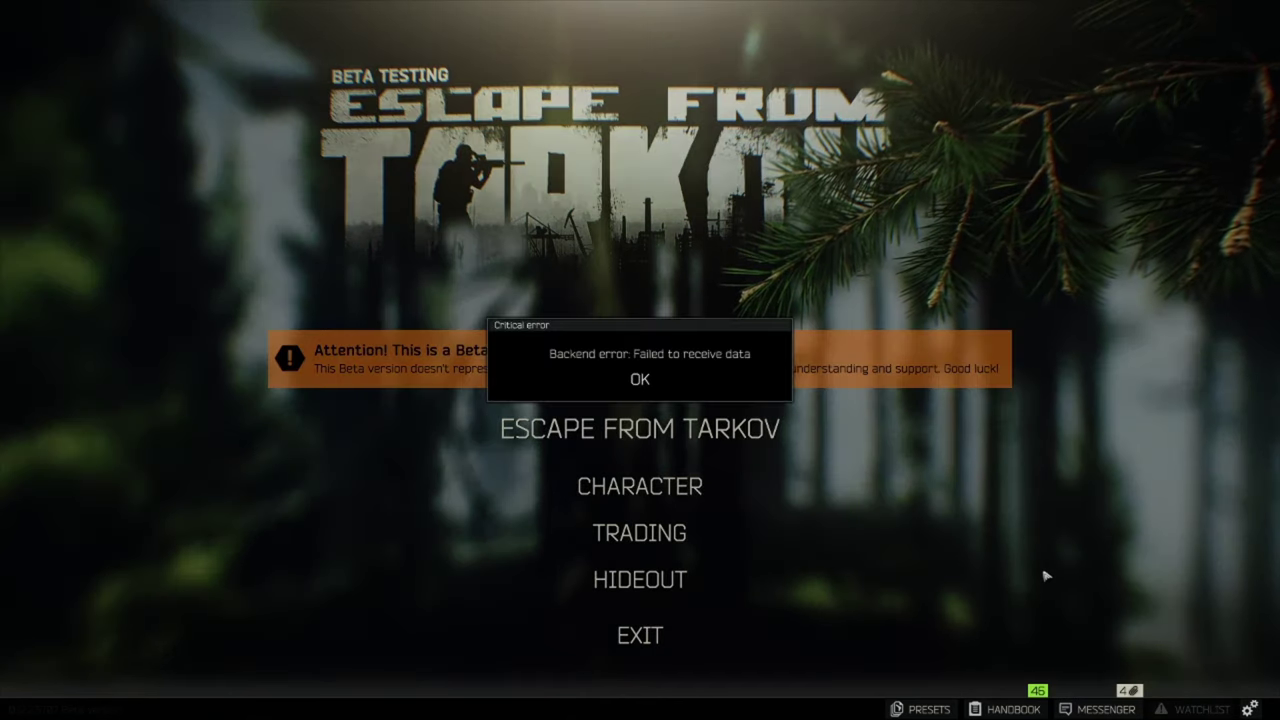
Dismiss the error dialog and reopen the character's stash to check the item positions.
click(640, 379)
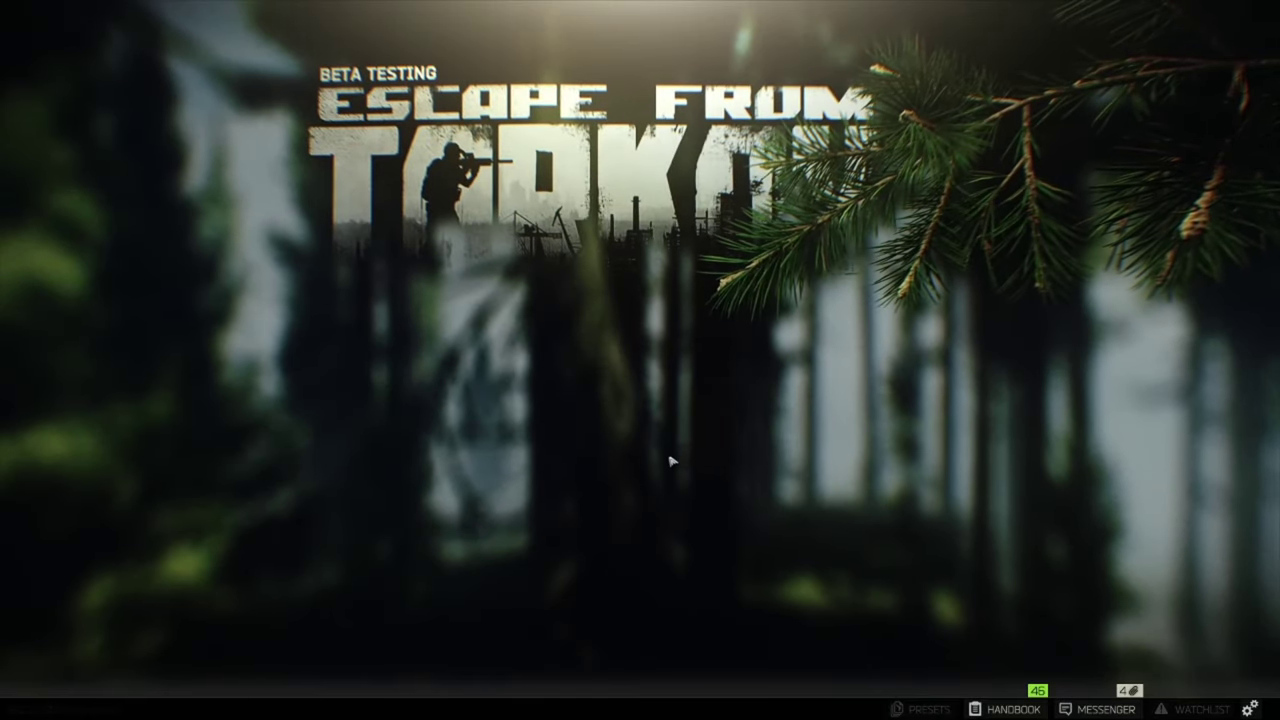
click(640, 486)
scroll(934, 420, down, 5)
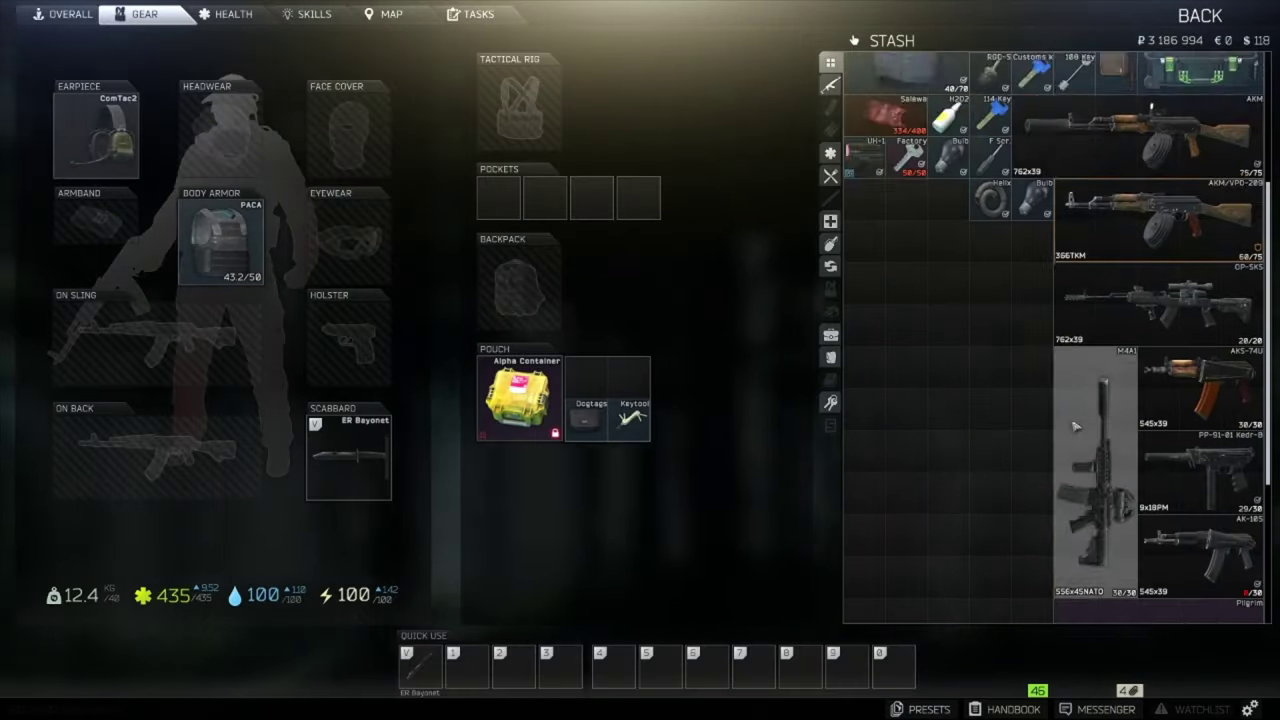
scroll(1030, 405, up, 5)
key(Escape)
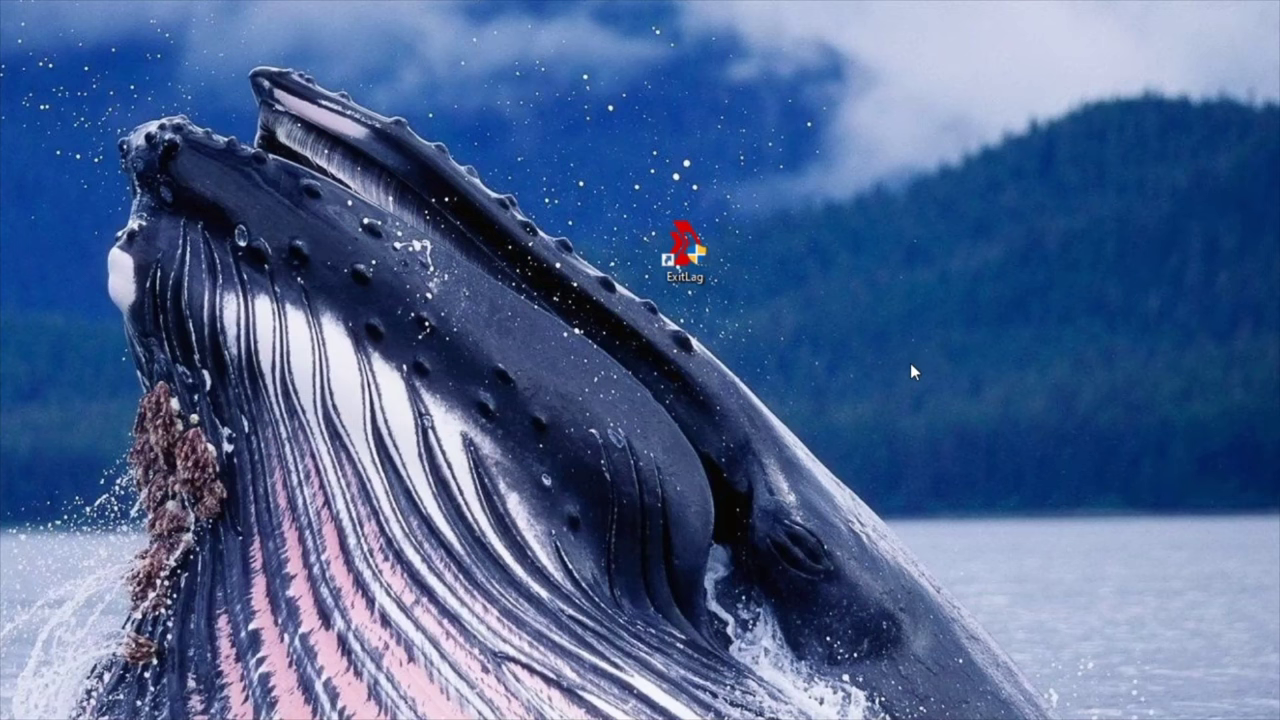
Launch ExitLag from the desktop and reposition its window.
double_click(682, 243)
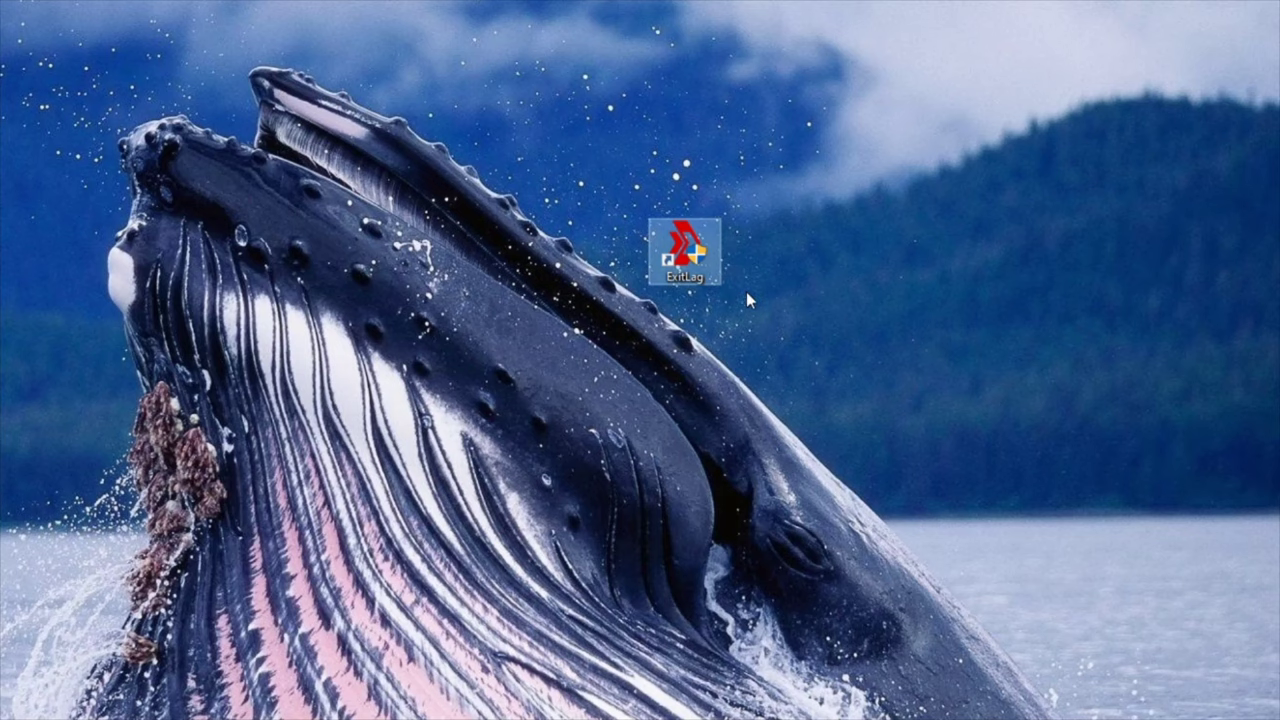
click(609, 313)
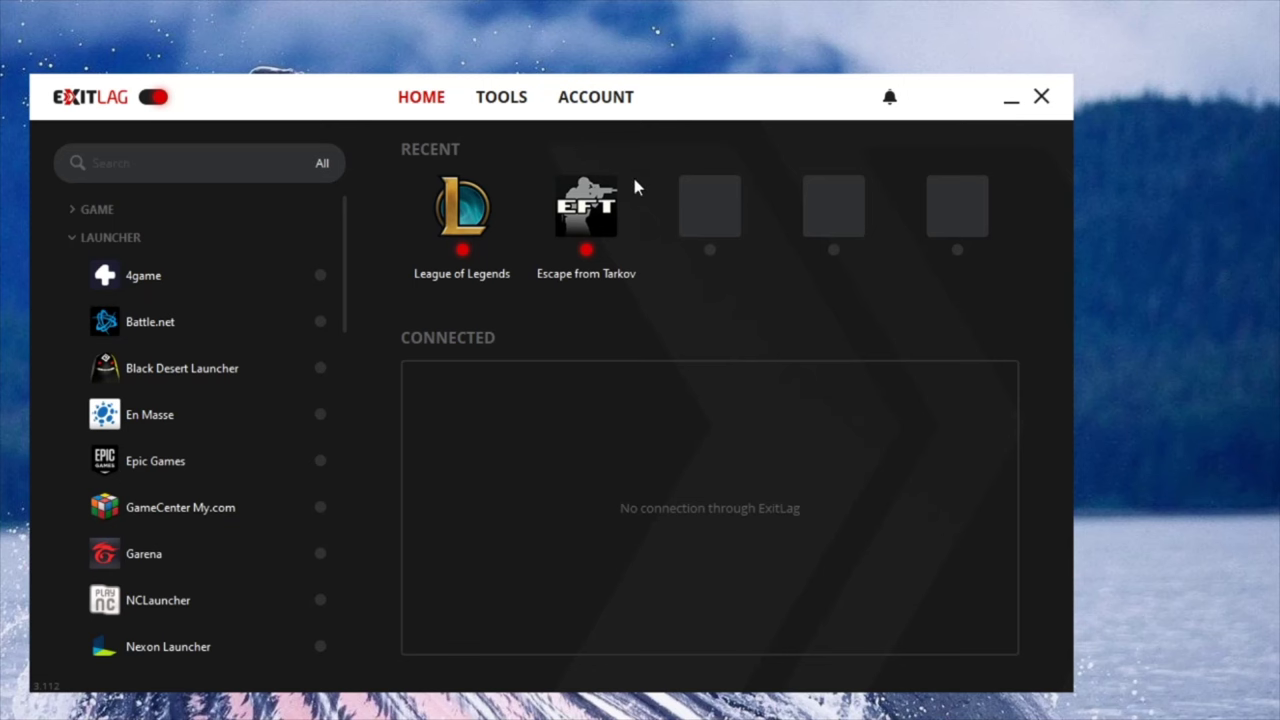
drag(654, 107, 729, 87)
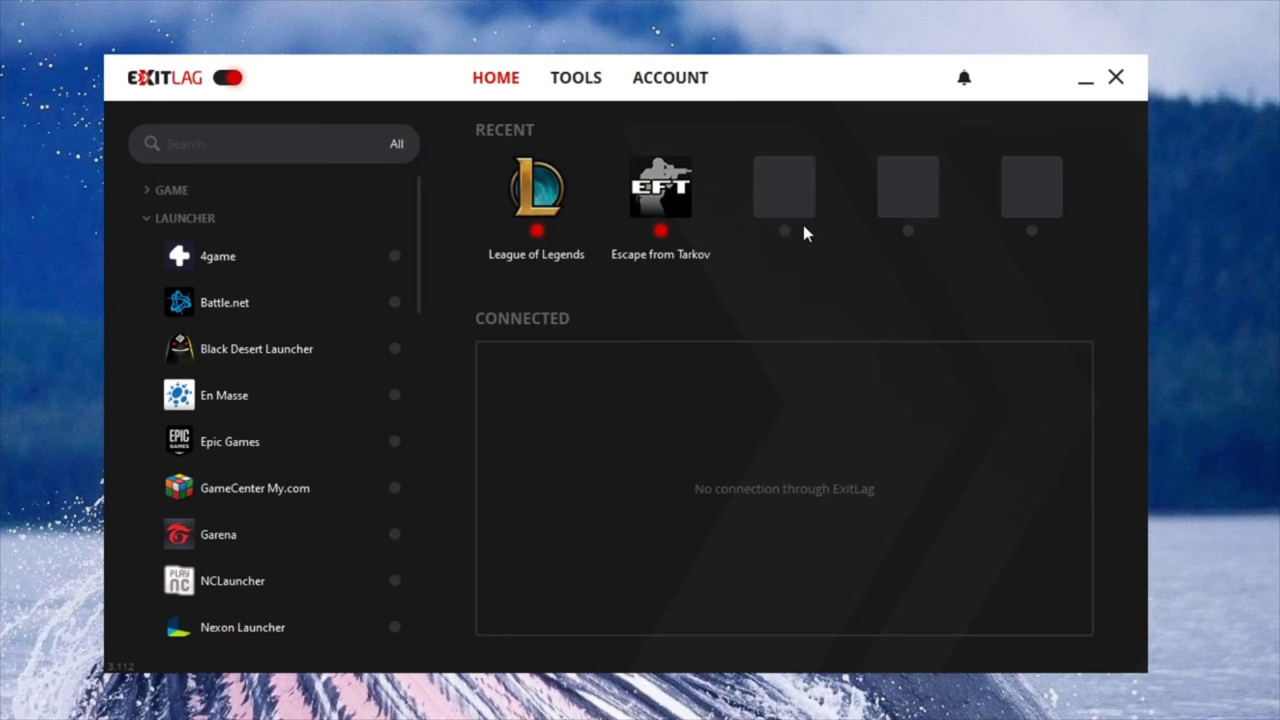
Expand the Game category and search the list for "esc".
click(285, 144)
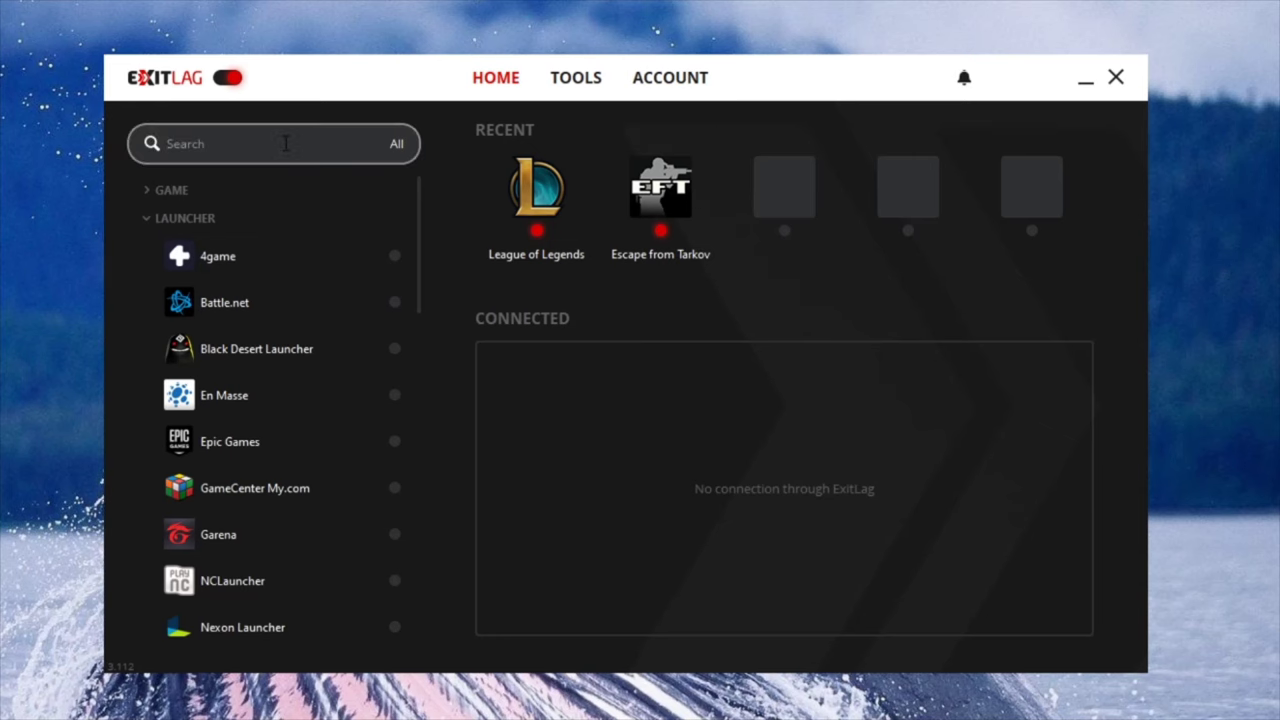
click(148, 189)
click(243, 146)
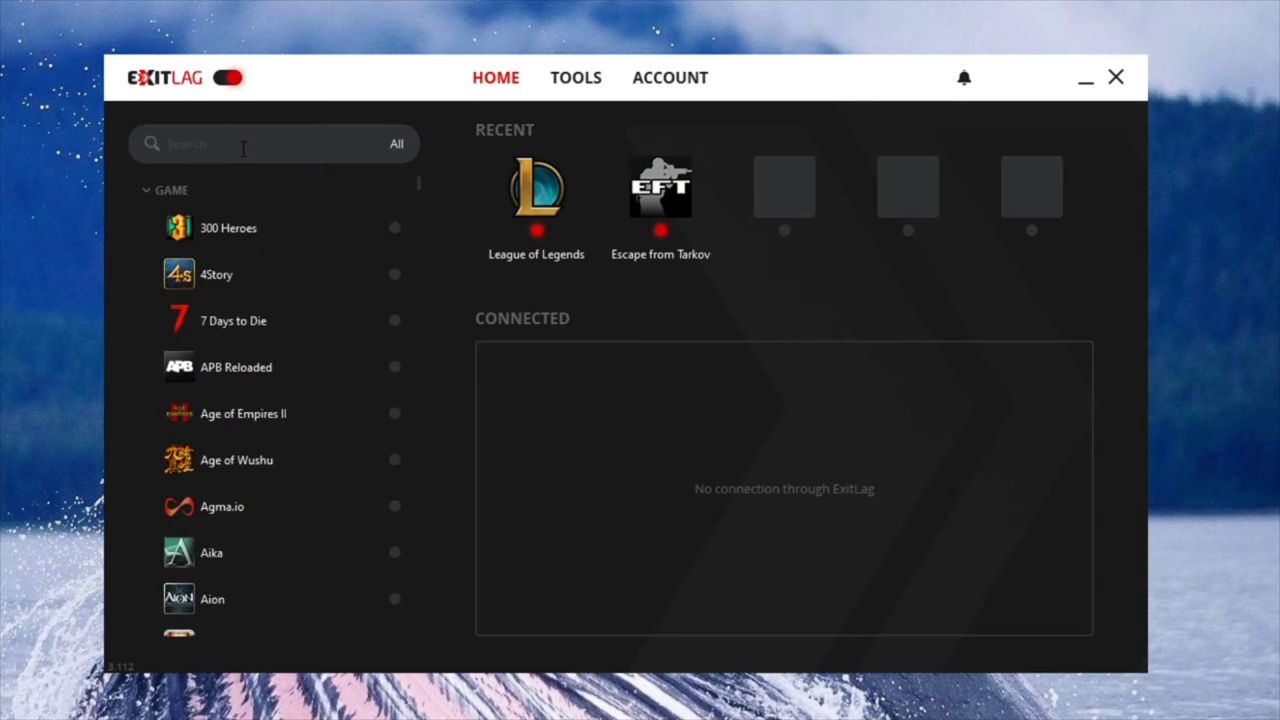
text(esc)
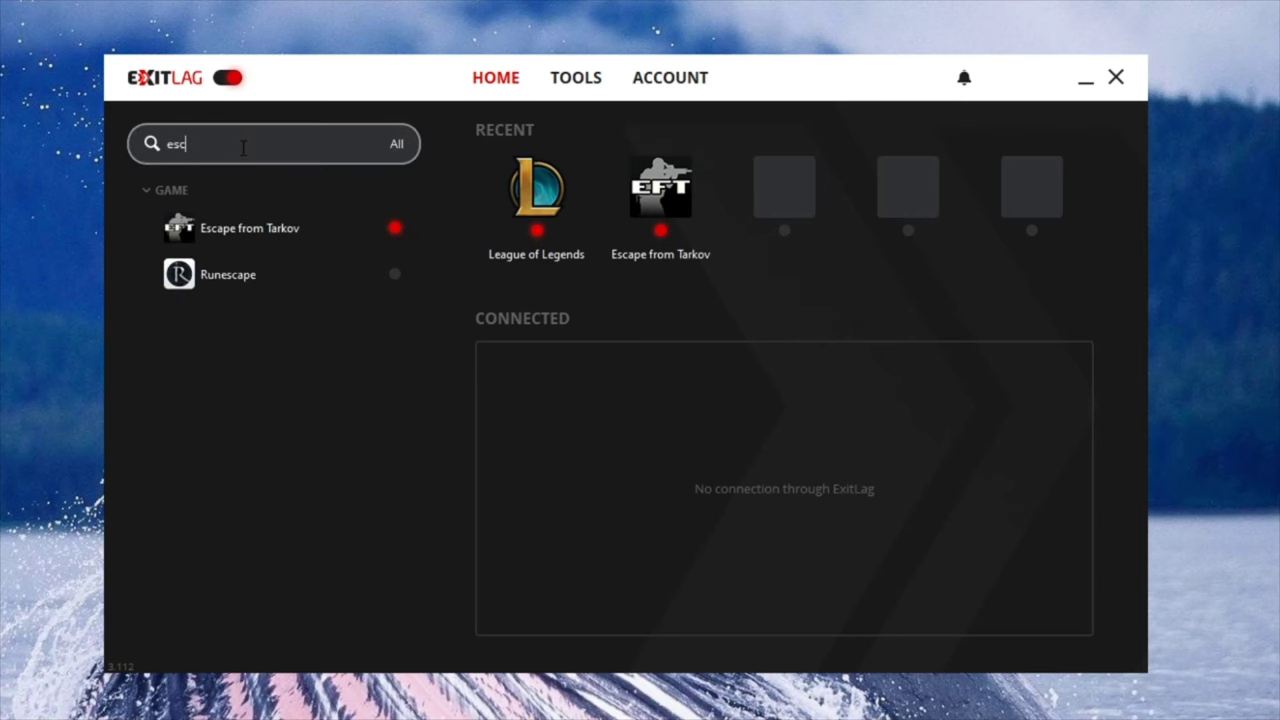
Keep Escape from Tarkov's game region on Automatic (Recommended), apply its routes and return to the home page.
click(660, 193)
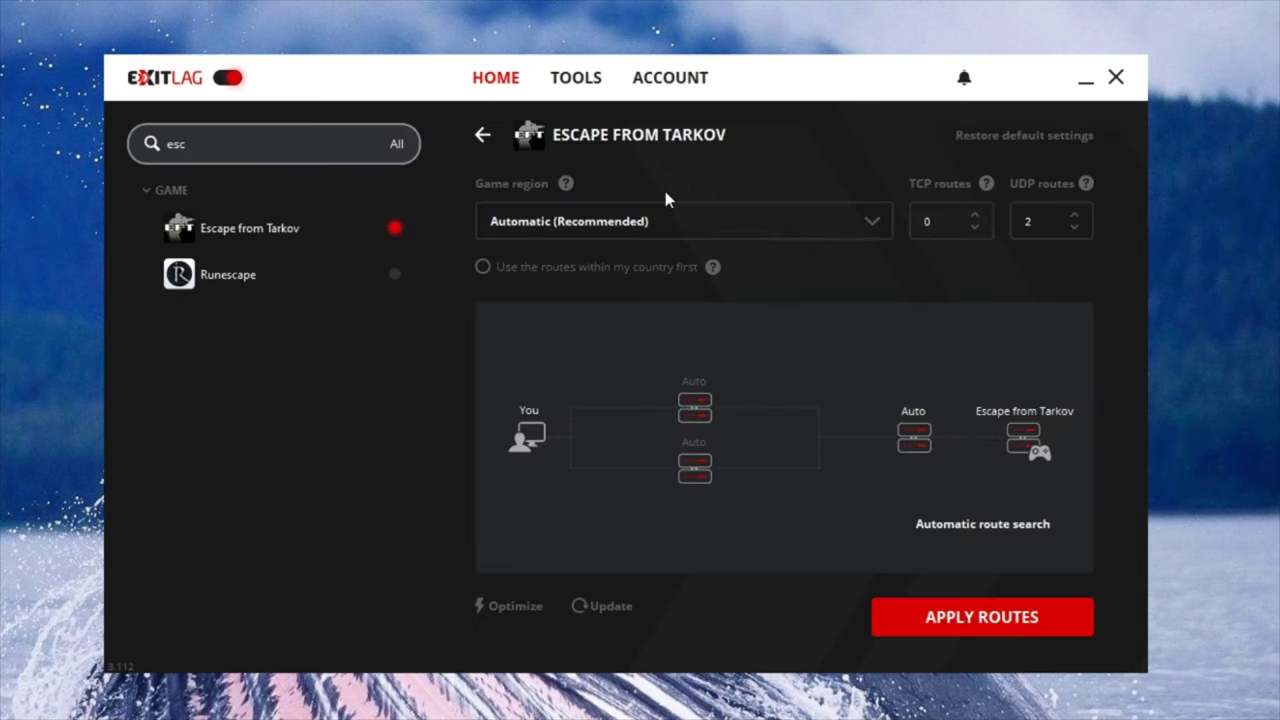
click(560, 224)
click(572, 270)
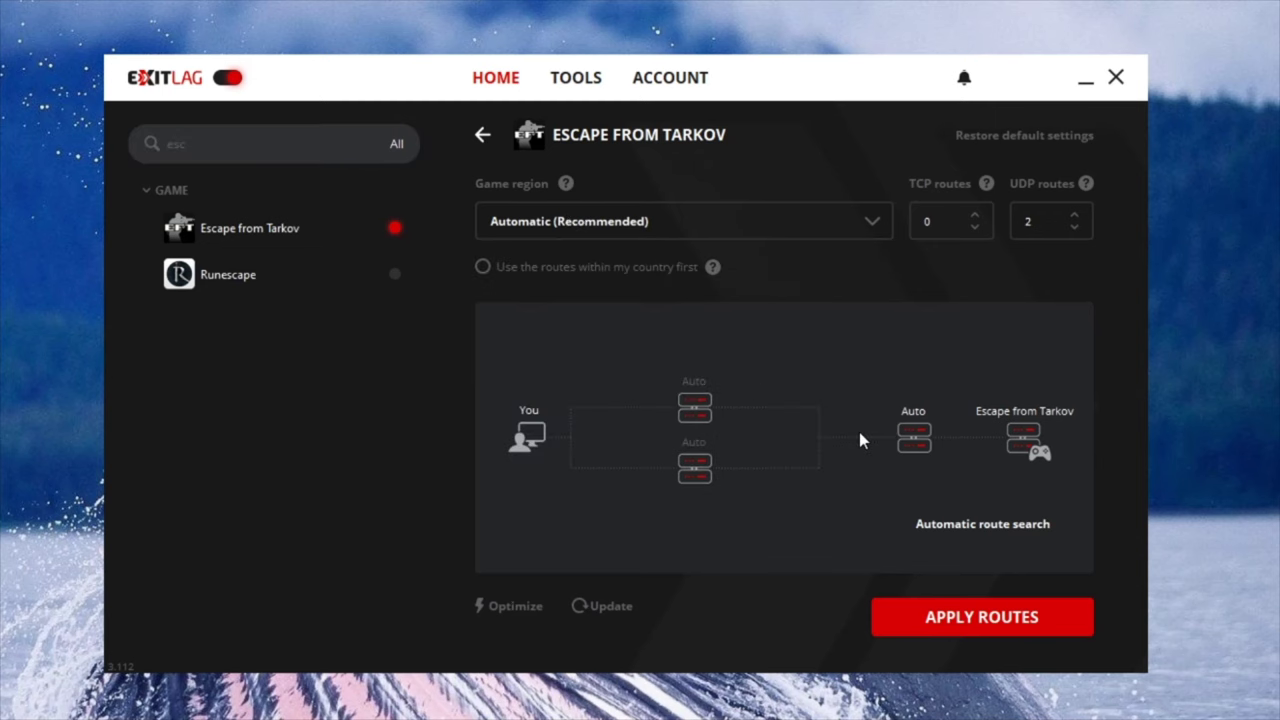
click(980, 616)
click(486, 138)
click(675, 195)
click(479, 134)
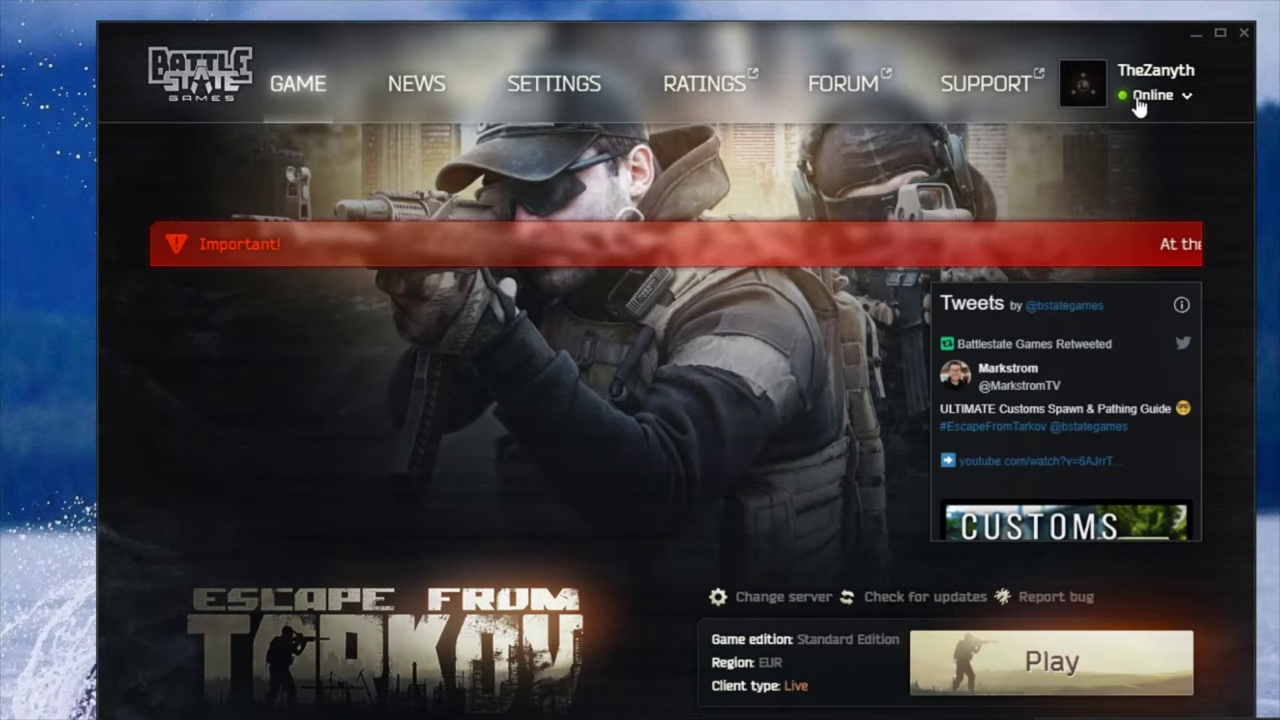
Minimize the game launcher and review the regions and latencies of the connected Escape from Tarkov routes.
click(1194, 35)
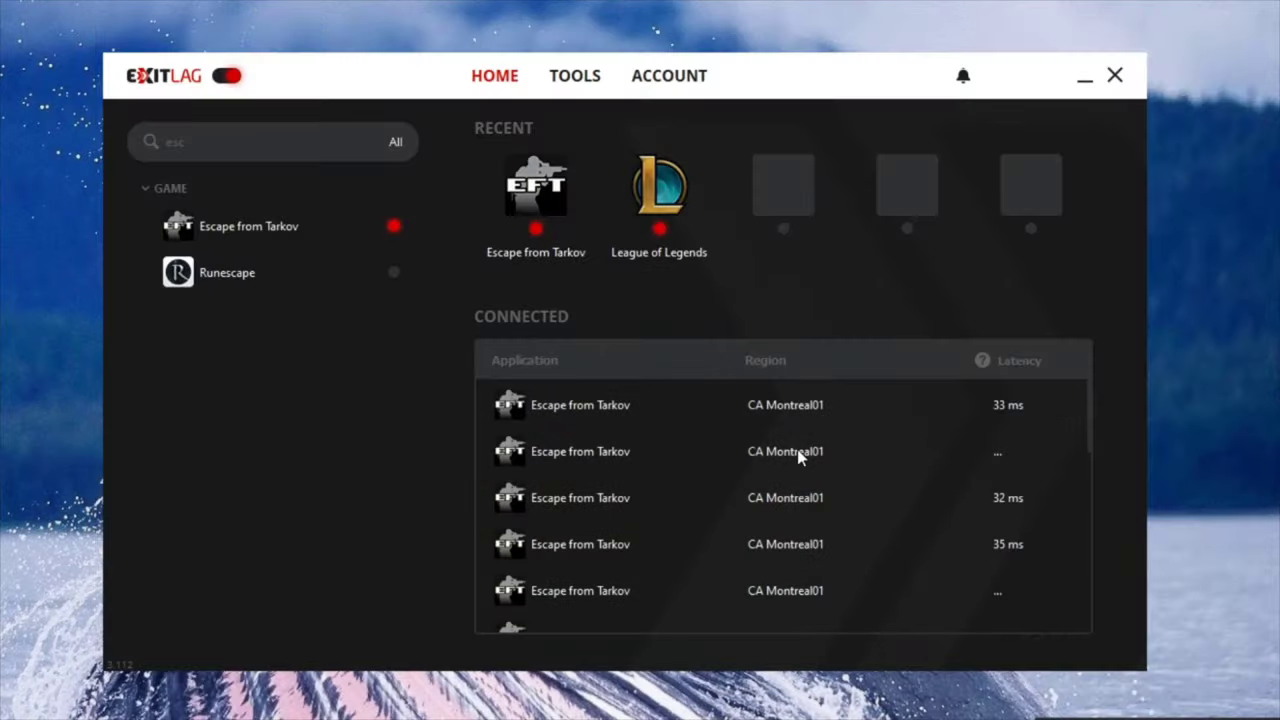
scroll(723, 472, down, 2)
scroll(740, 465, up, 2)
scroll(795, 455, down, 3)
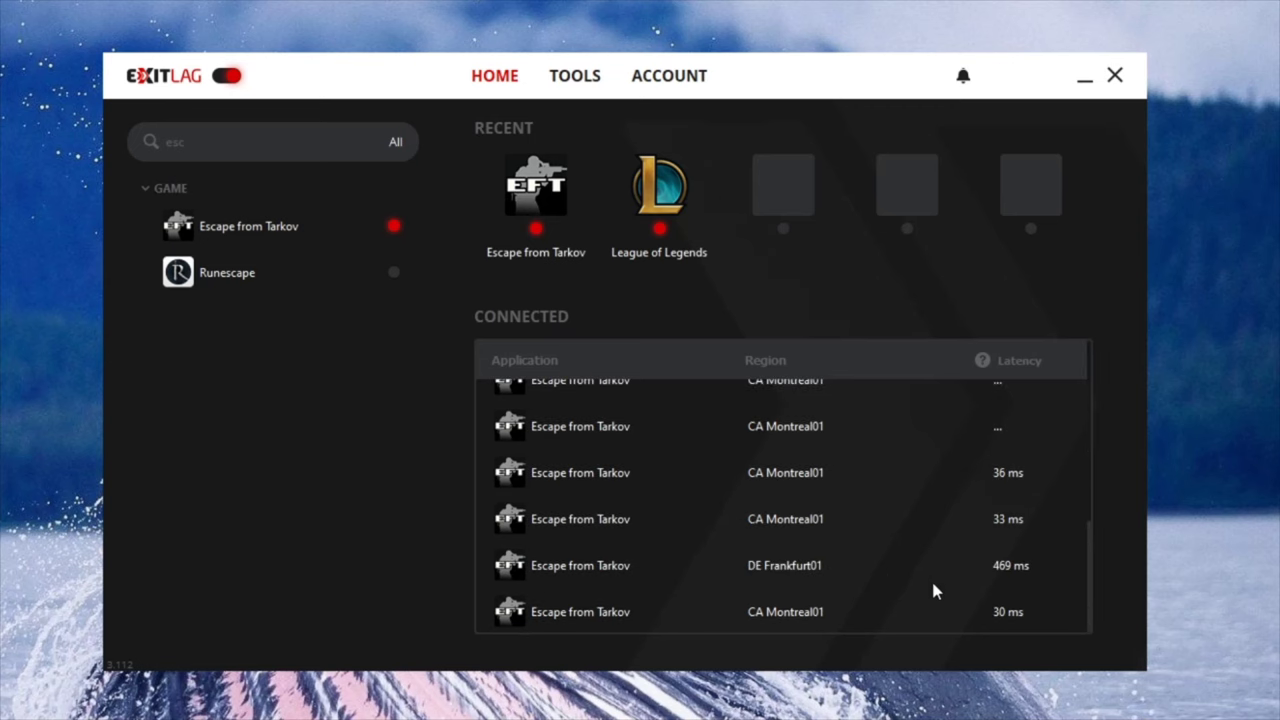
scroll(771, 517, up, 3)
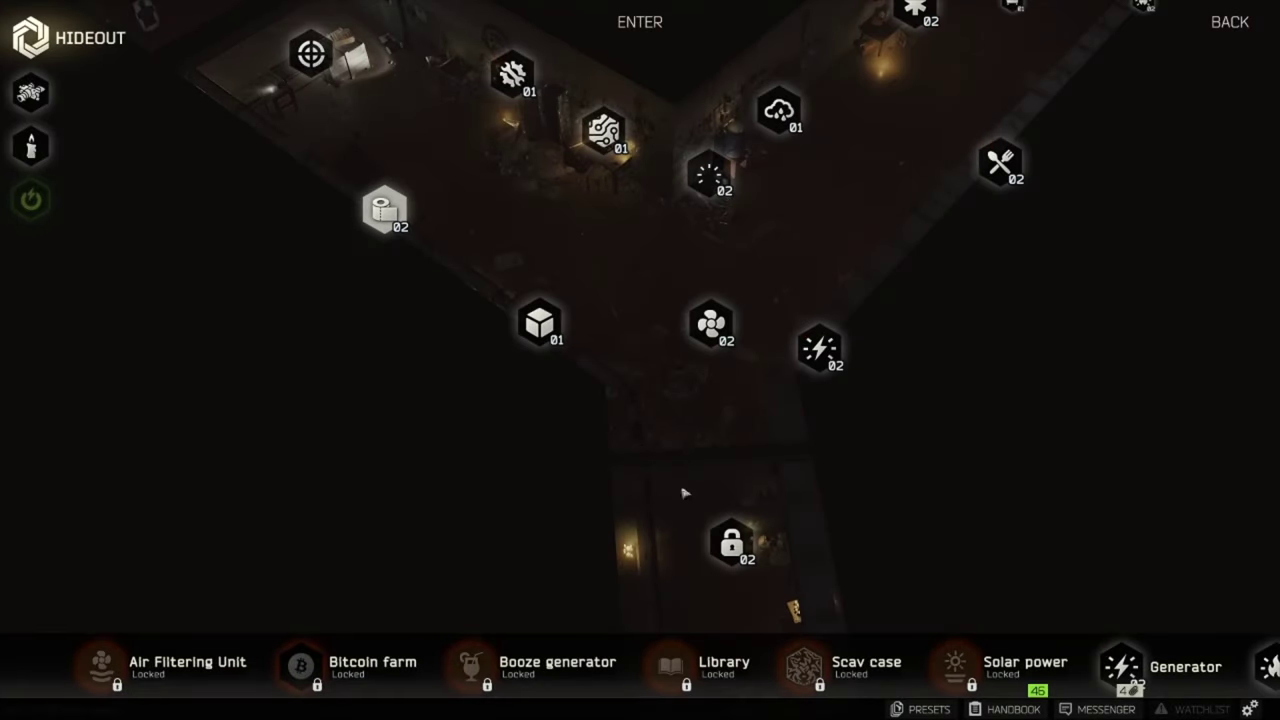
In Escape from Tarkov, reload the hideout from the main menu and switch off the power generator.
click(1234, 658)
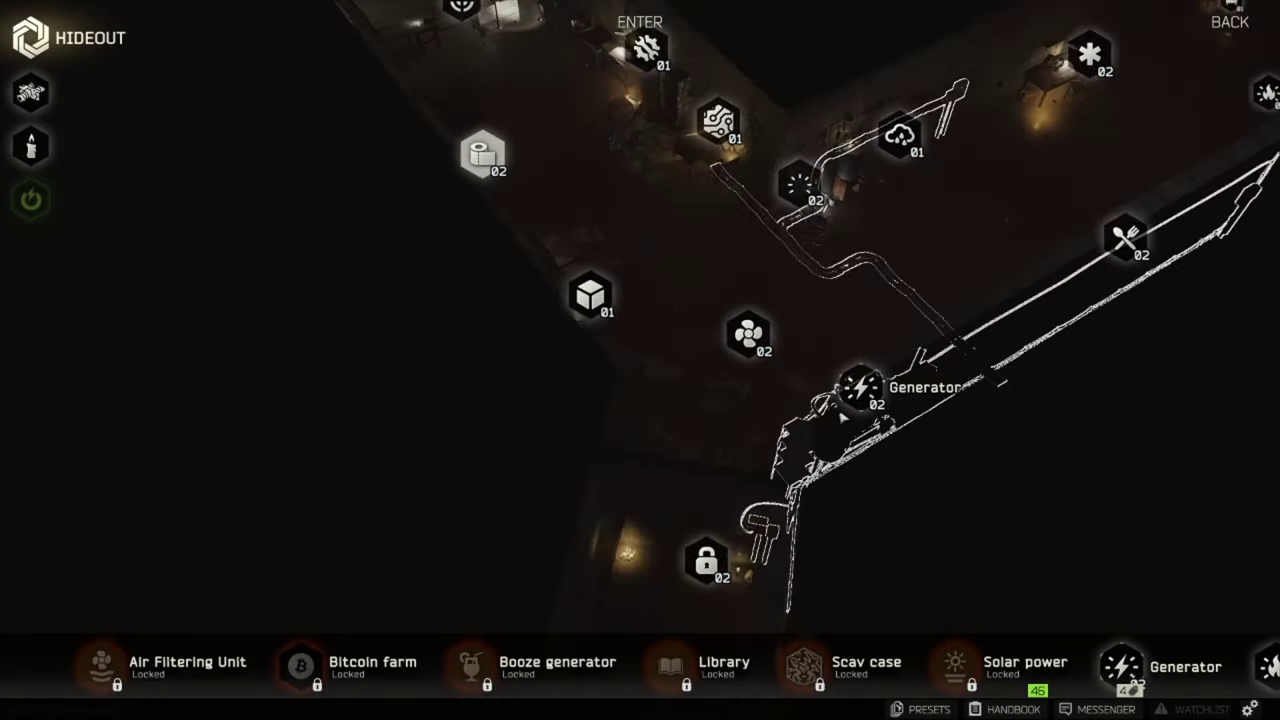
key(Escape)
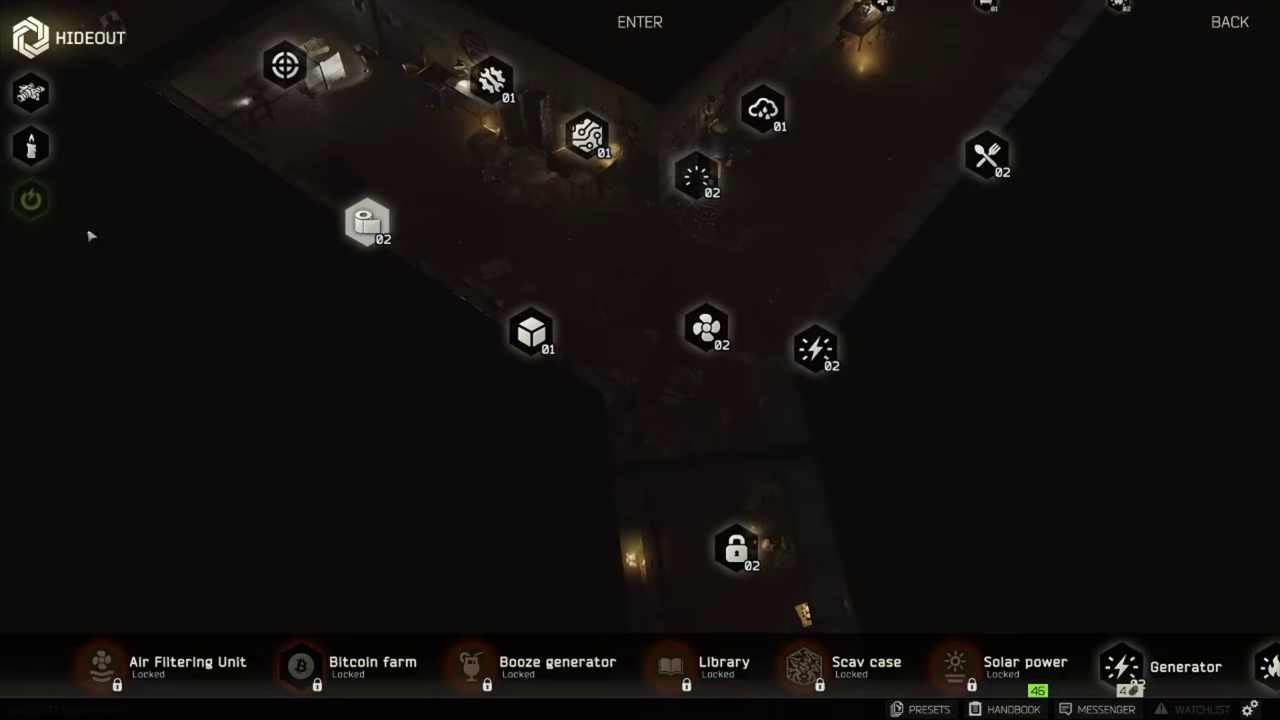
key(Escape)
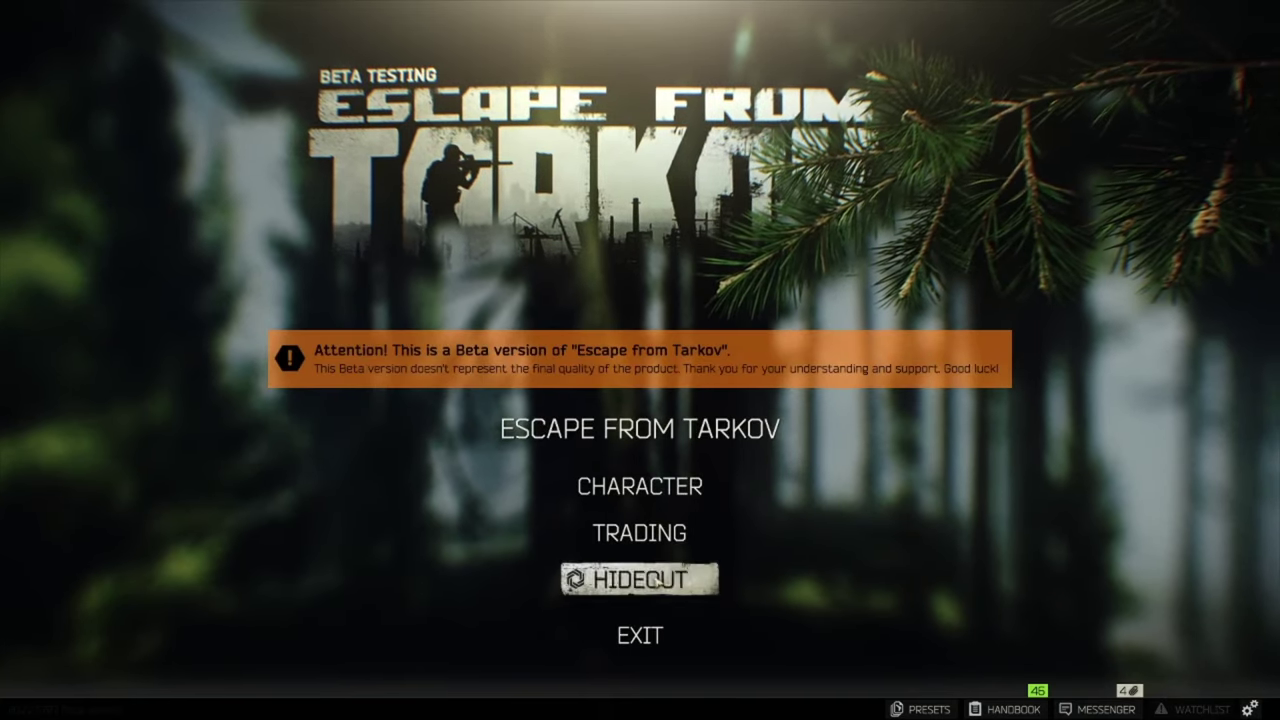
click(640, 580)
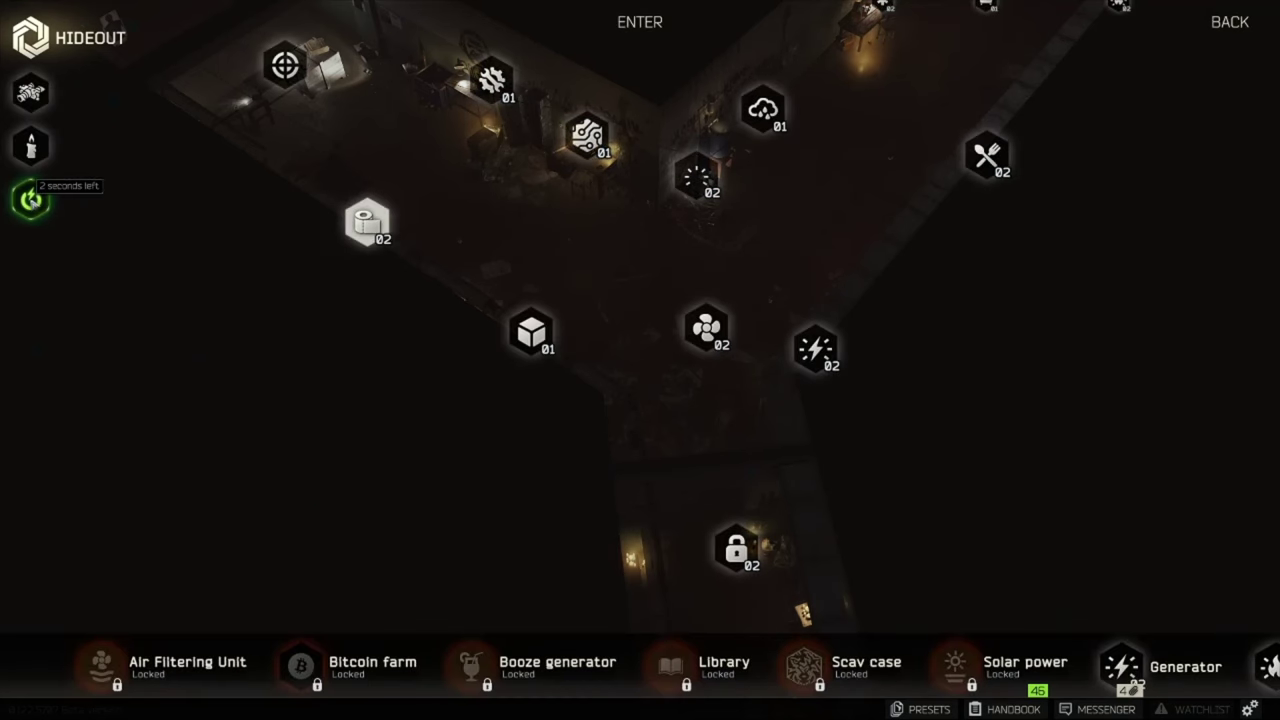
click(44, 204)
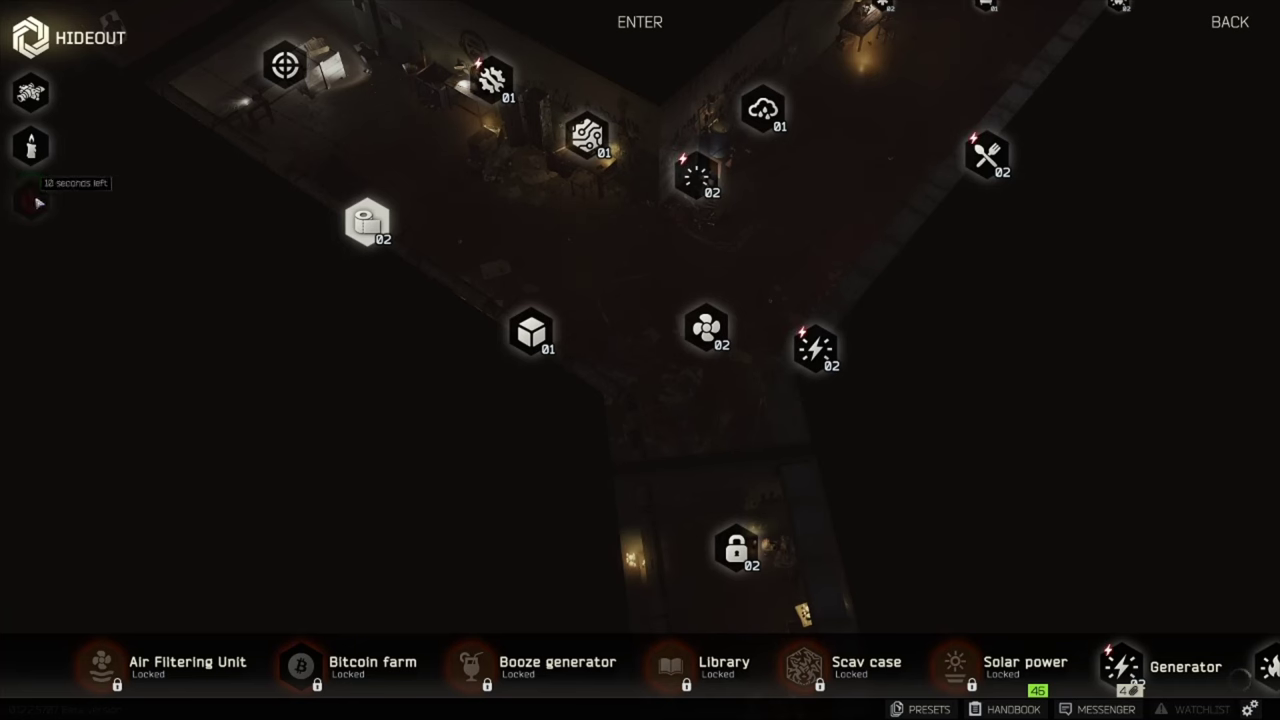
key(Escape)
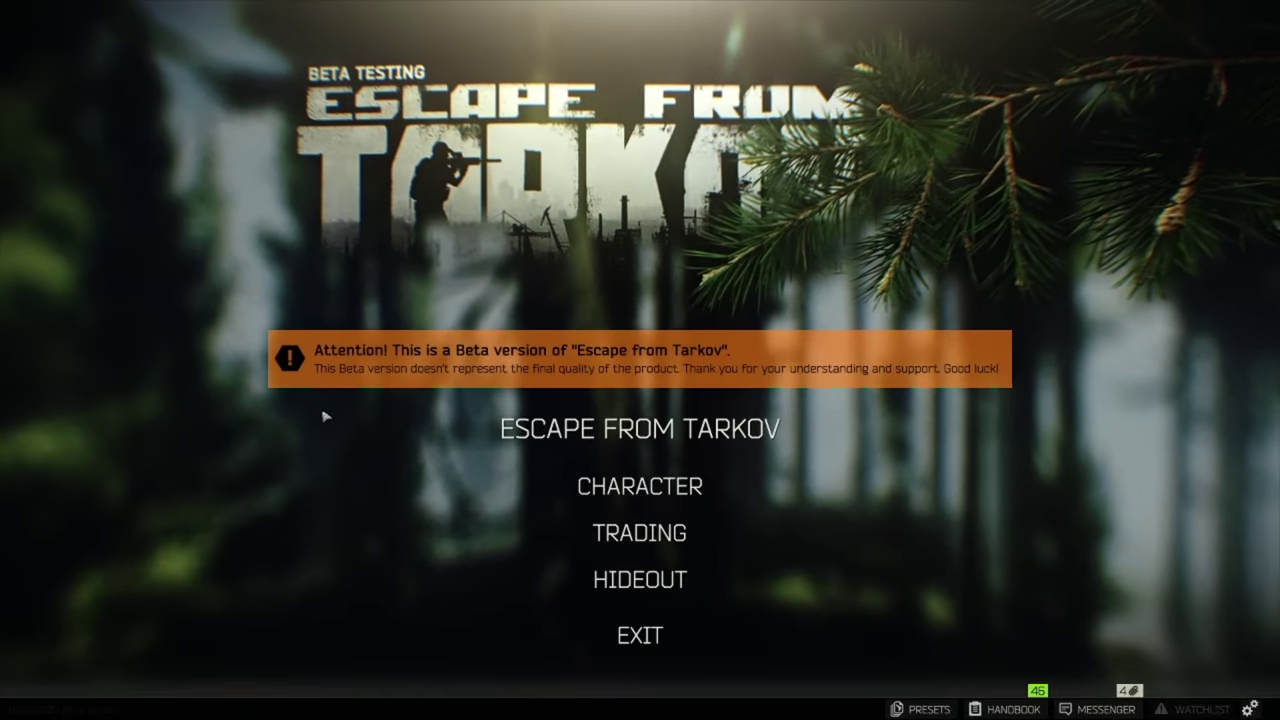
In the character's stash, move the Helix, Bulb and F Scr items and the rotated AKM/VPO-209 to empty slots.
click(646, 492)
scroll(1005, 383, down, 3)
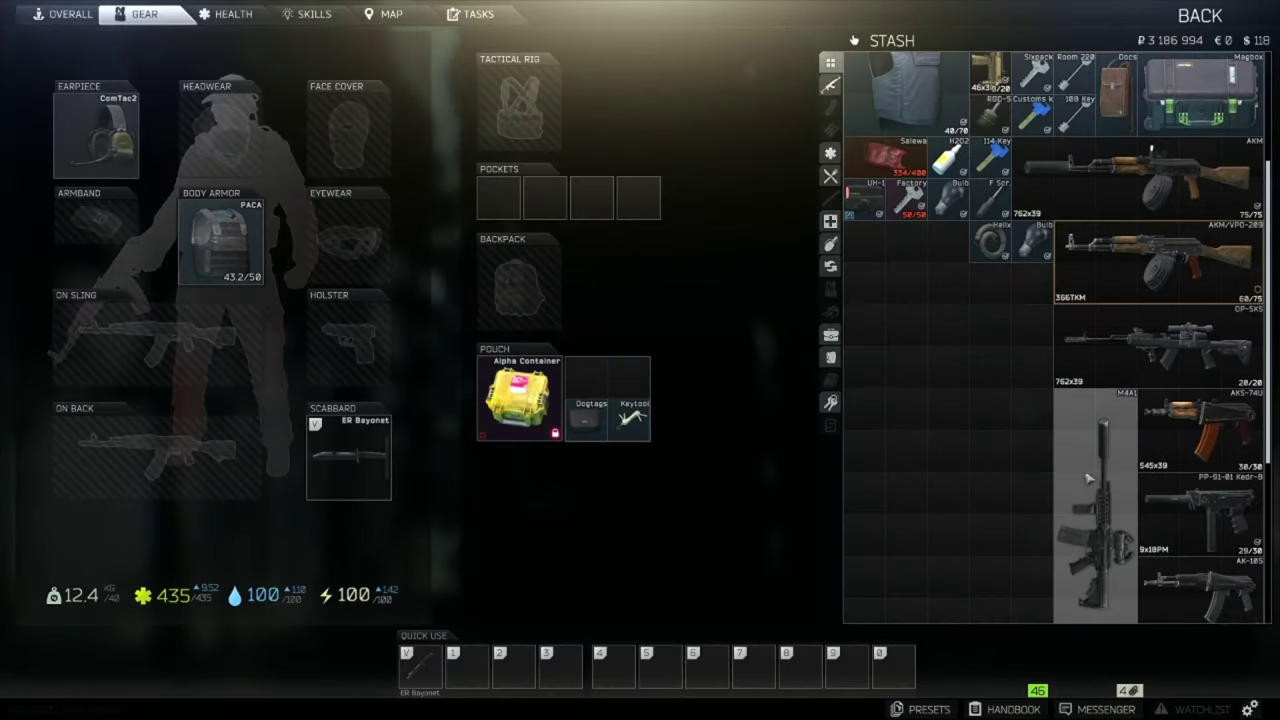
drag(995, 241, 949, 325)
drag(949, 199, 991, 325)
drag(991, 199, 949, 283)
drag(1105, 271, 952, 465)
key(r)
key(Escape)
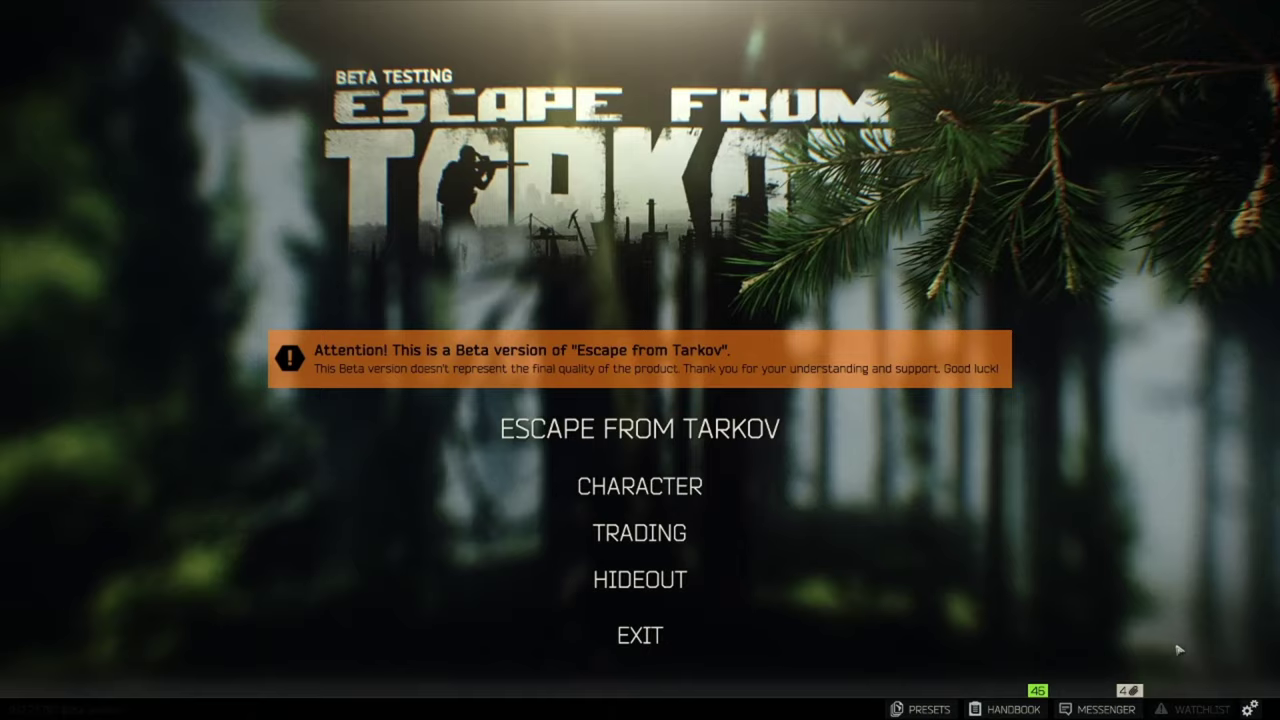
Reopen the stash, return the AKM/VPO-209 and F Scr to their slots, and place Helix beside F Scr and the two Bulbs together.
click(640, 486)
key(r)
drag(926, 490, 1158, 346)
drag(991, 325, 1033, 241)
drag(965, 284, 995, 201)
drag(906, 283, 949, 200)
drag(948, 325, 990, 241)
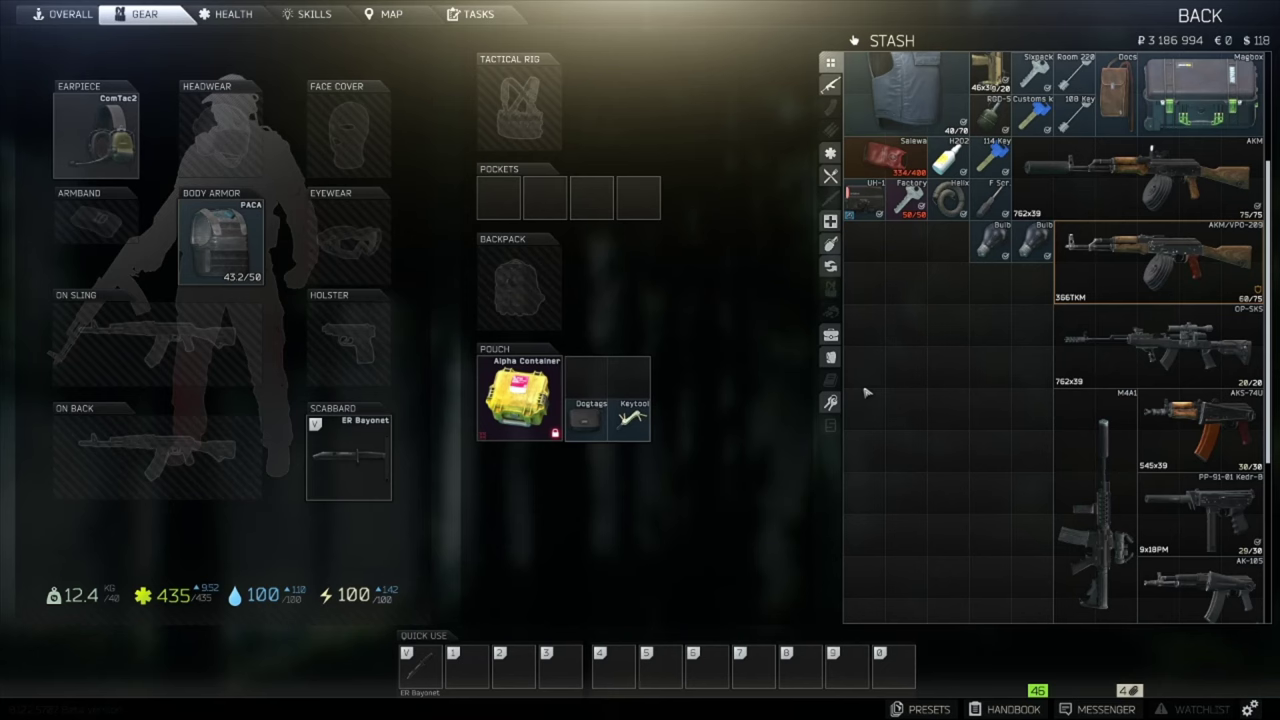
Look through the whole stash to check the item layout, and return to the main menu.
scroll(866, 393, down, 8)
scroll(894, 371, up, 6)
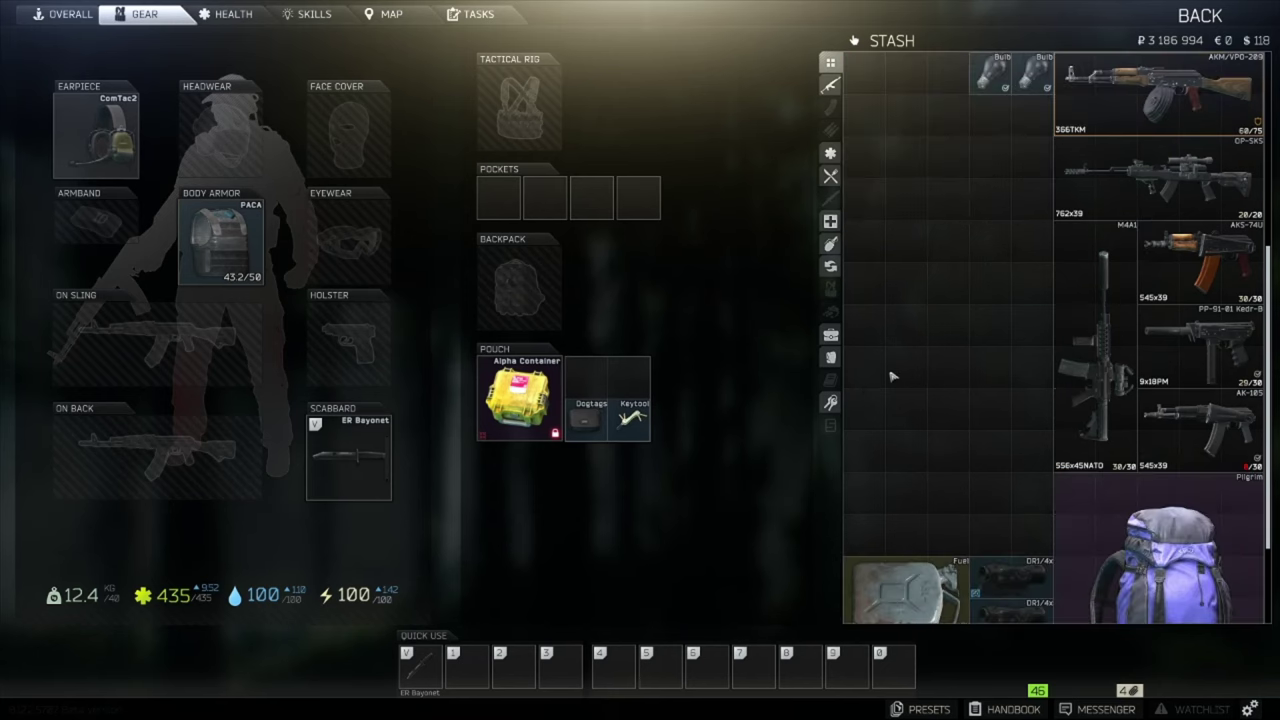
scroll(892, 376, down, 3)
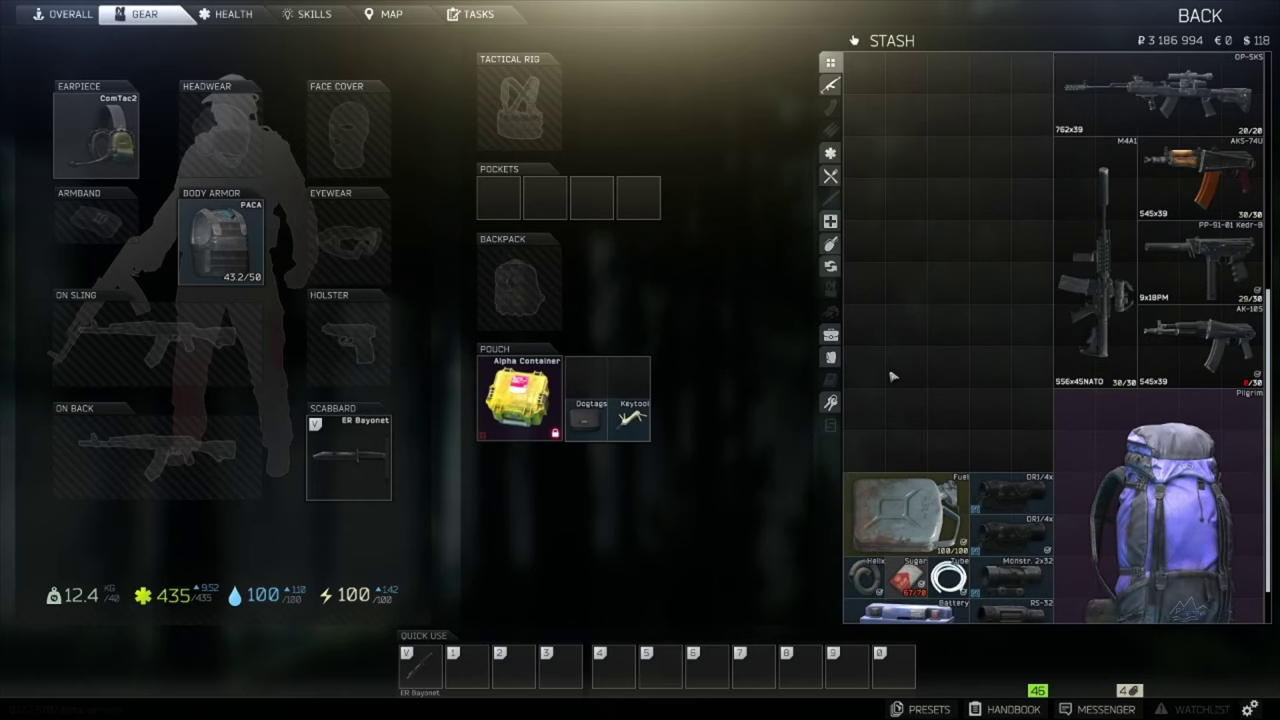
scroll(892, 376, down, 1)
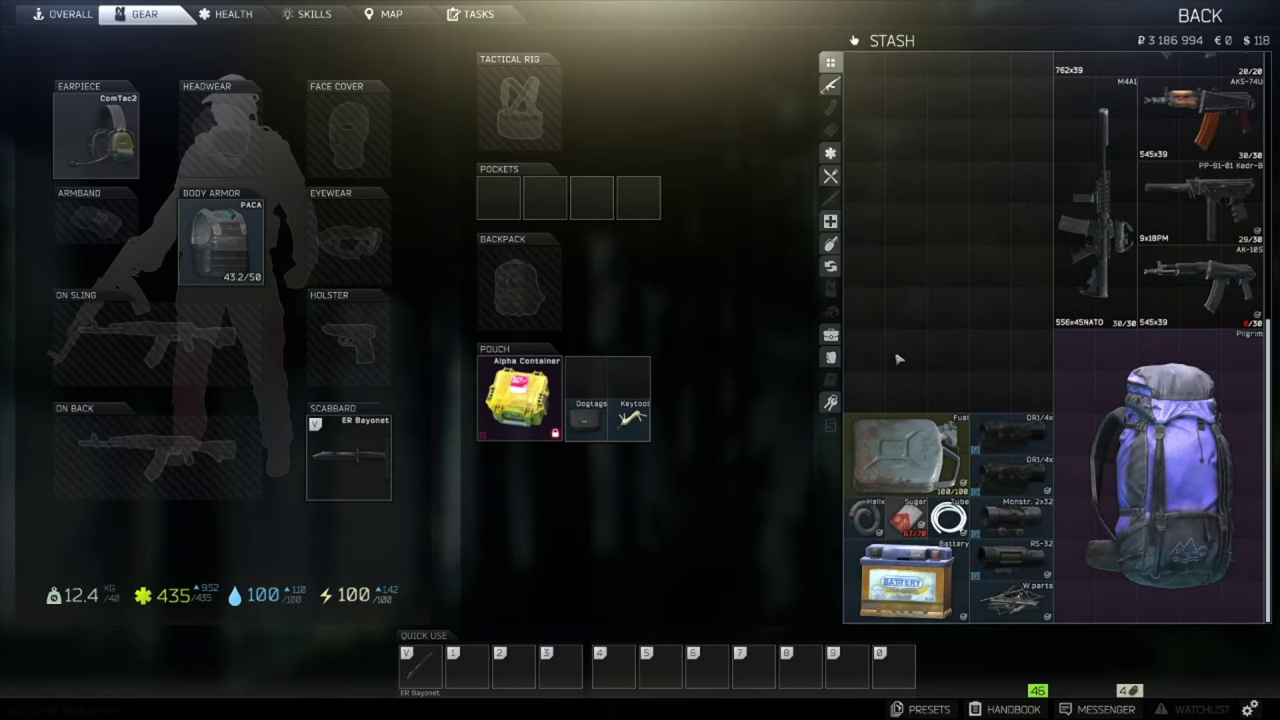
scroll(897, 360, up, 3)
scroll(909, 357, up, 4)
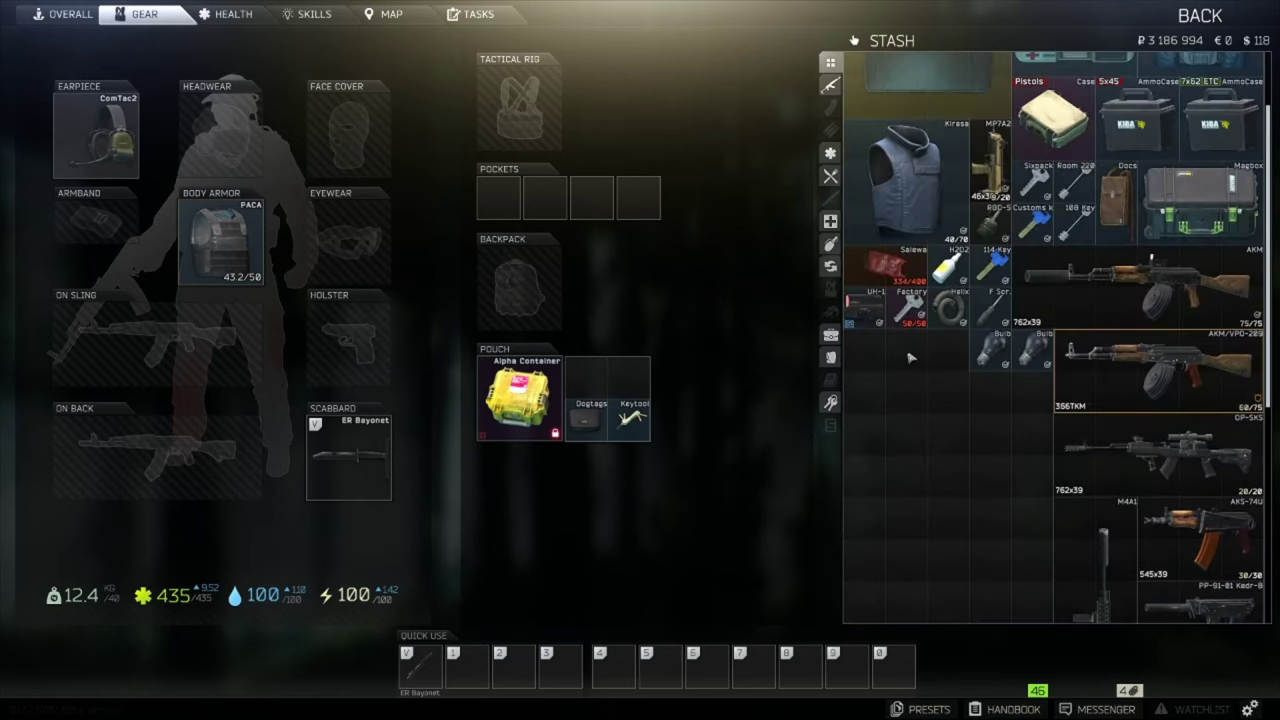
scroll(909, 355, down, 4)
scroll(908, 351, up, 1)
scroll(908, 351, up, 4)
scroll(908, 351, down, 6)
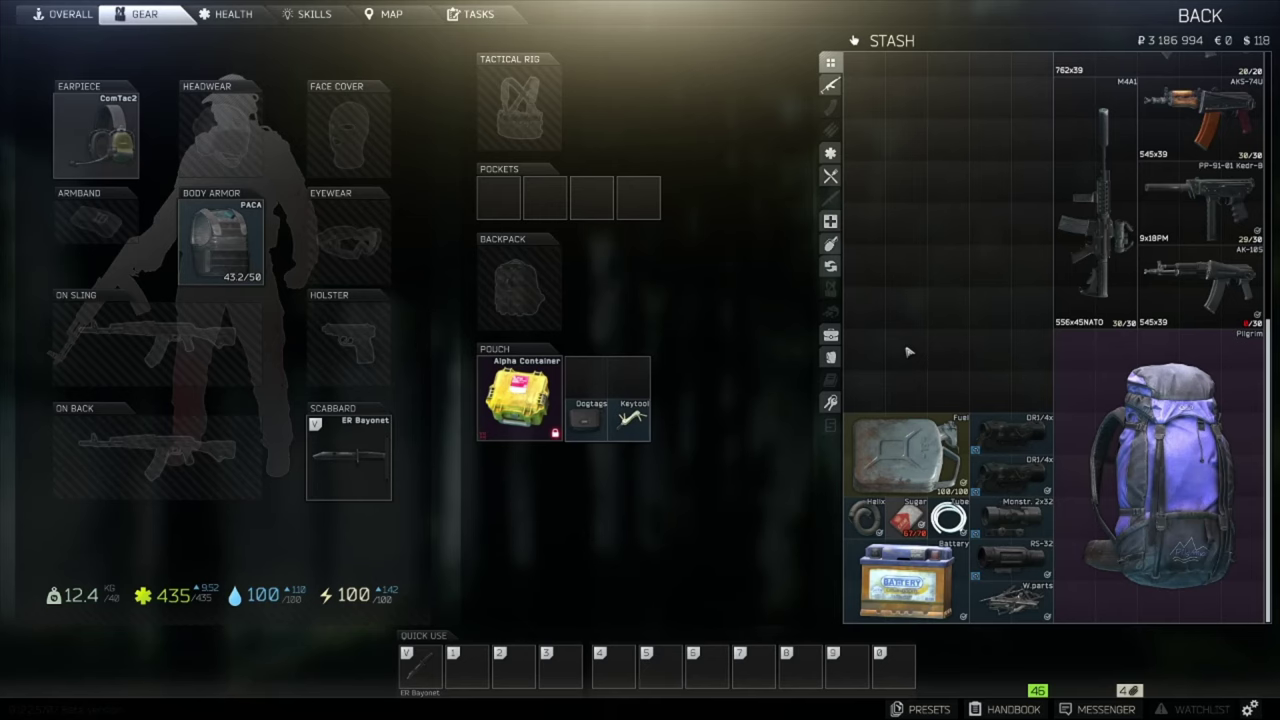
key(Escape)
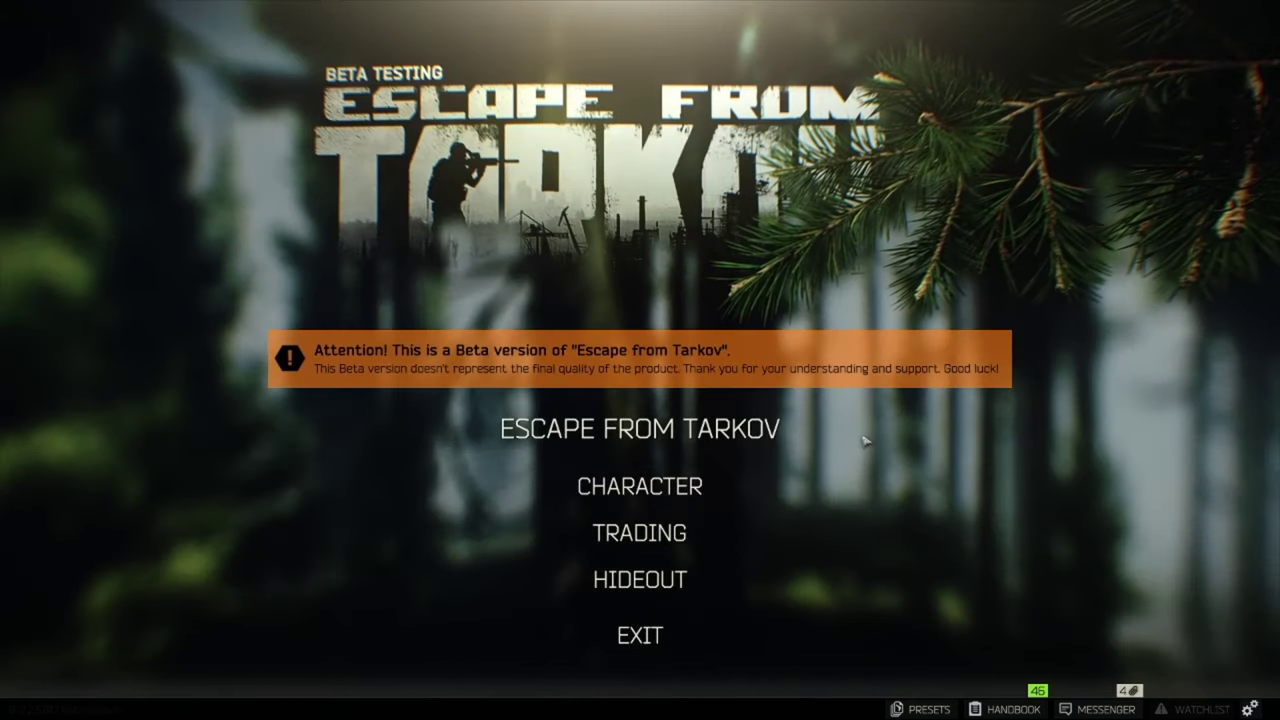